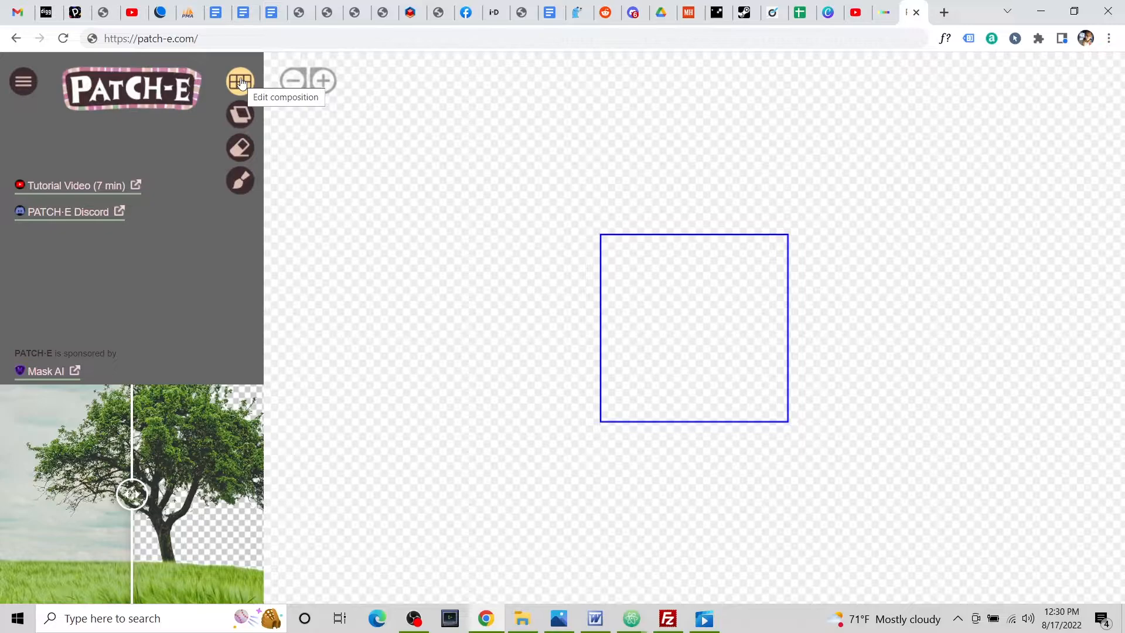
Step: Add the Mona Lisa JPG from the Downloads folder to the canvas as an image layer over the blue frame
{"action": "left_click", "coordinate": [241, 119]}
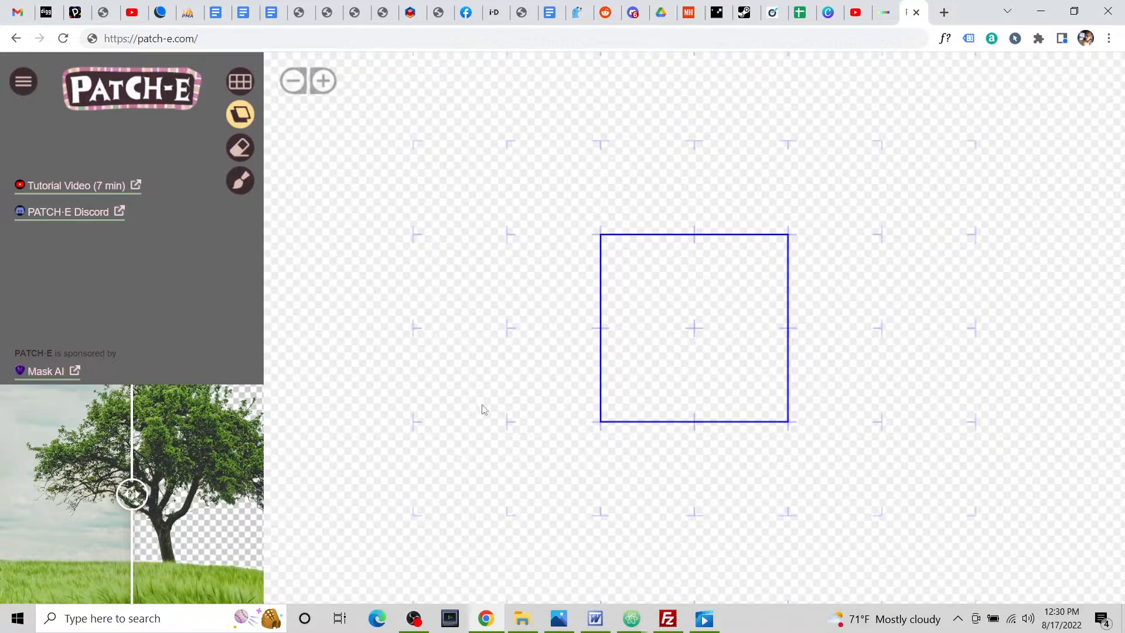
{"action": "left_click", "coordinate": [514, 613]}
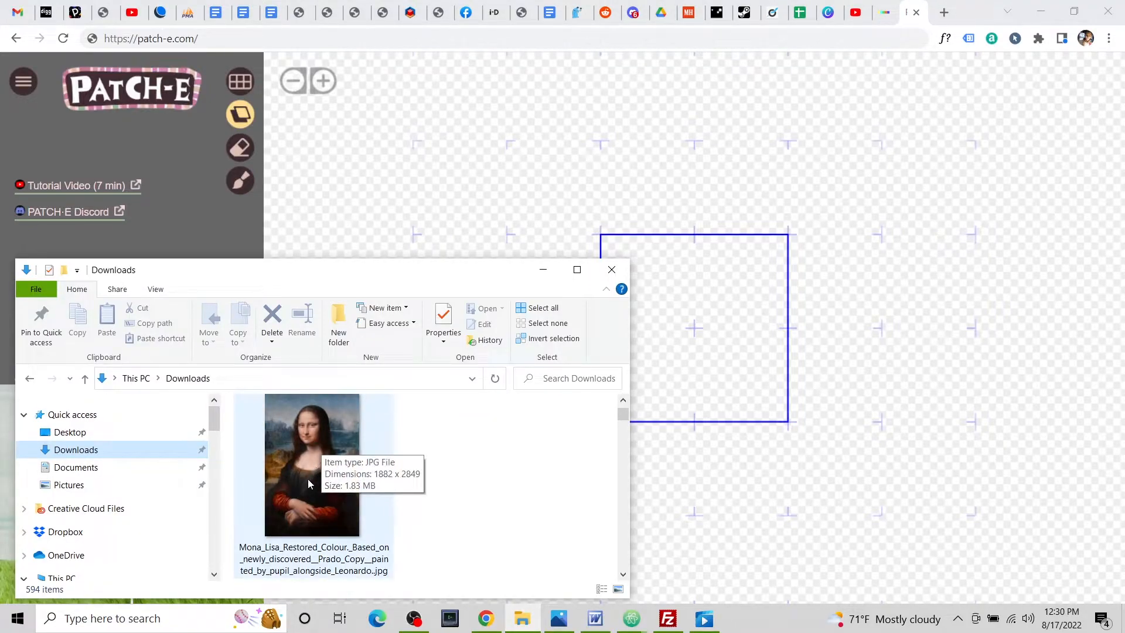
{"action": "left_click_drag", "start_coordinate": [311, 447], "coordinate": [786, 293]}
{"action": "left_click_drag", "start_coordinate": [929, 384], "coordinate": [675, 186]}
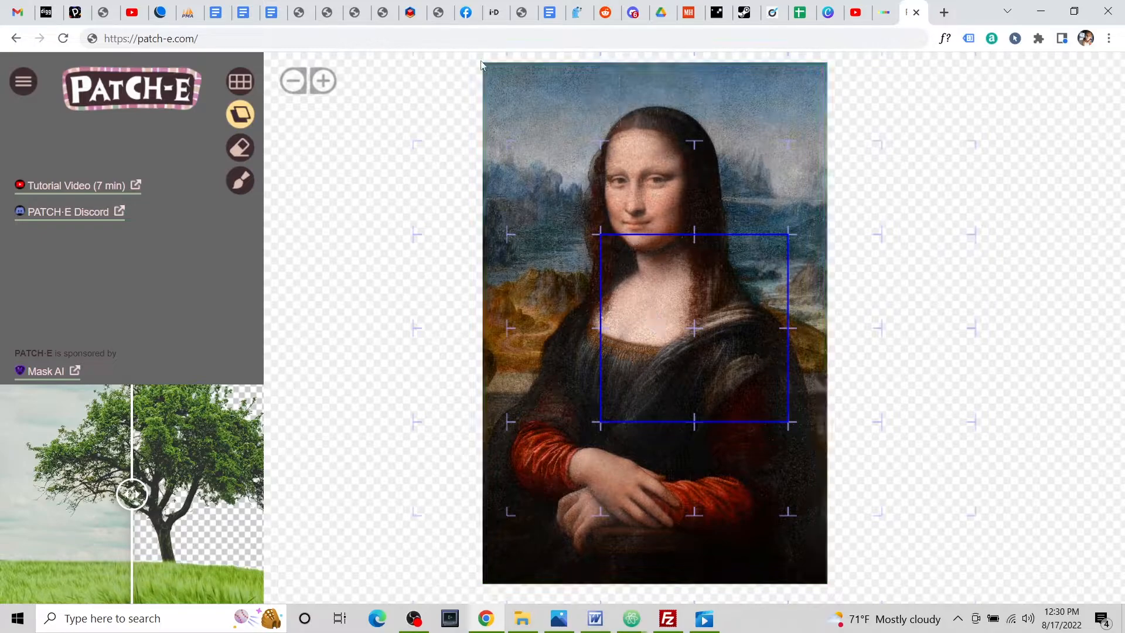
Step: Shrink the Mona Lisa image to about a quarter of the blue frame's width and place it in the frame's upper-right area
{"action": "left_click_drag", "start_coordinate": [484, 64], "coordinate": [720, 273]}
{"action": "scroll", "coordinate": [716, 284], "scroll_direction": "up", "scroll_amount": 4}
{"action": "scroll", "coordinate": [715, 284], "scroll_direction": "down", "scroll_amount": 3}
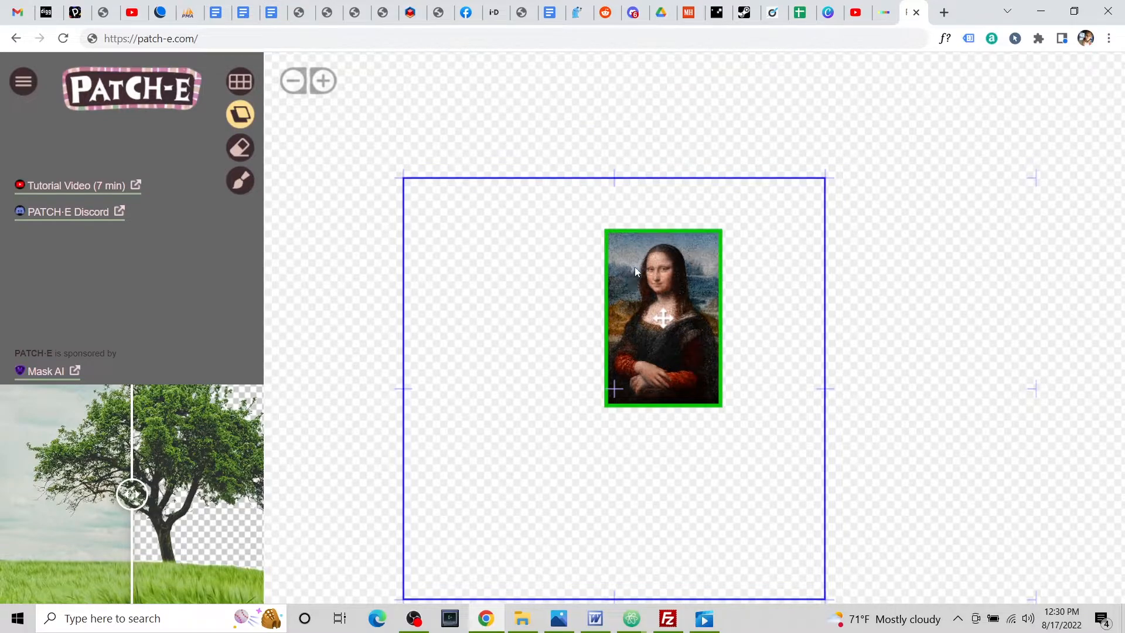
{"action": "left_click_drag", "start_coordinate": [695, 274], "coordinate": [712, 261]}
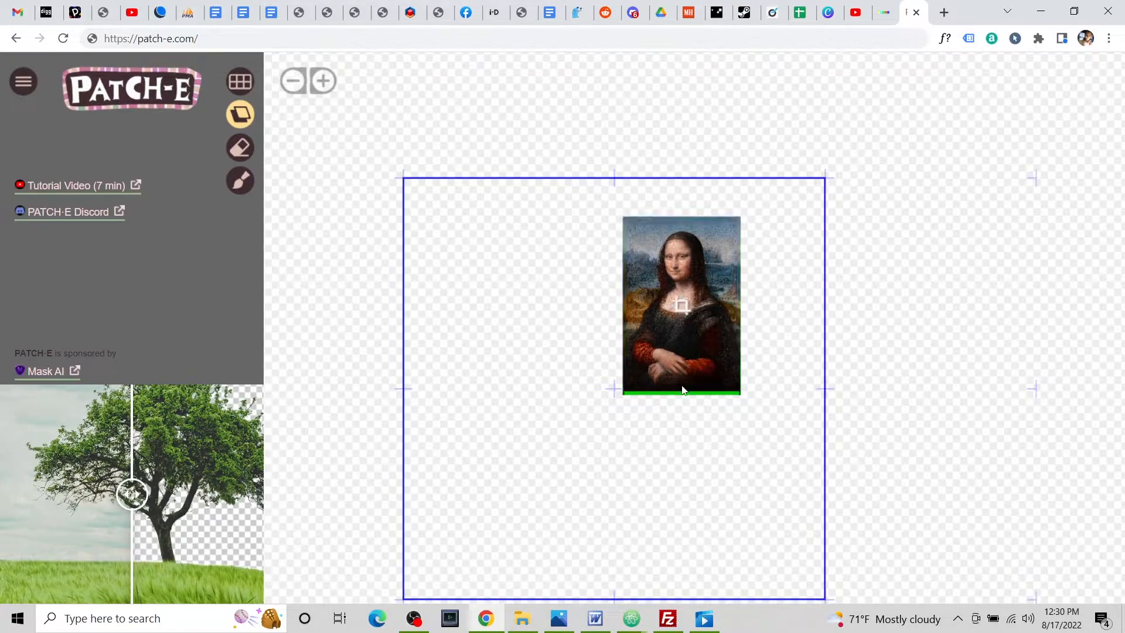
Step: Crop the Mona Lisa image at its bottom, left and right edges down to the head and shoulders
{"action": "left_click_drag", "start_coordinate": [688, 399], "coordinate": [703, 318]}
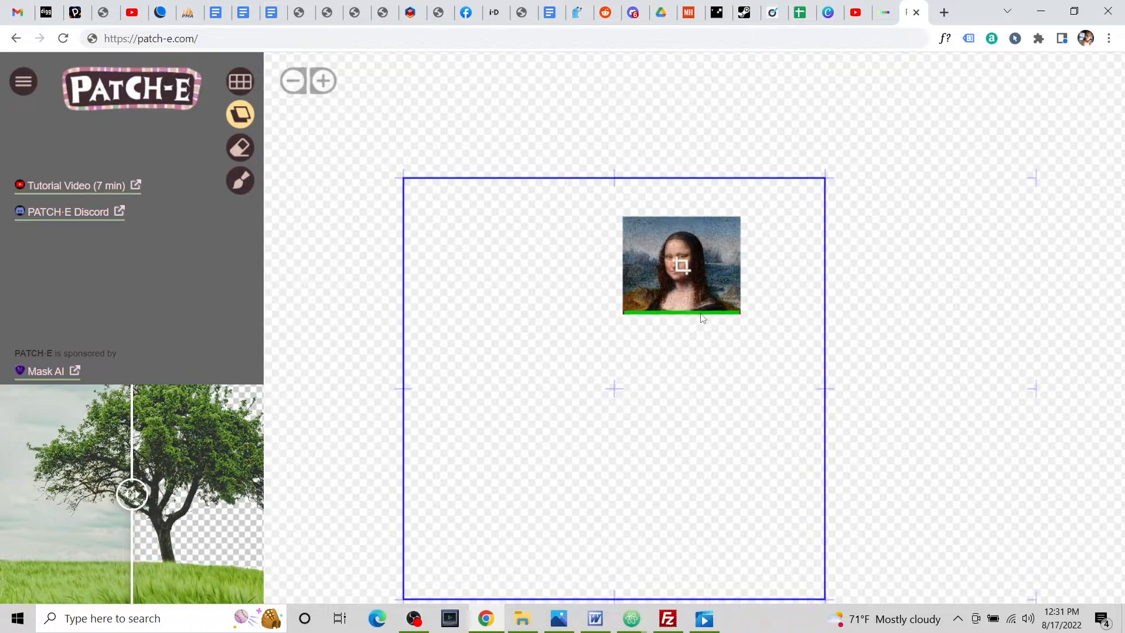
{"action": "left_click_drag", "start_coordinate": [623, 252], "coordinate": [648, 253]}
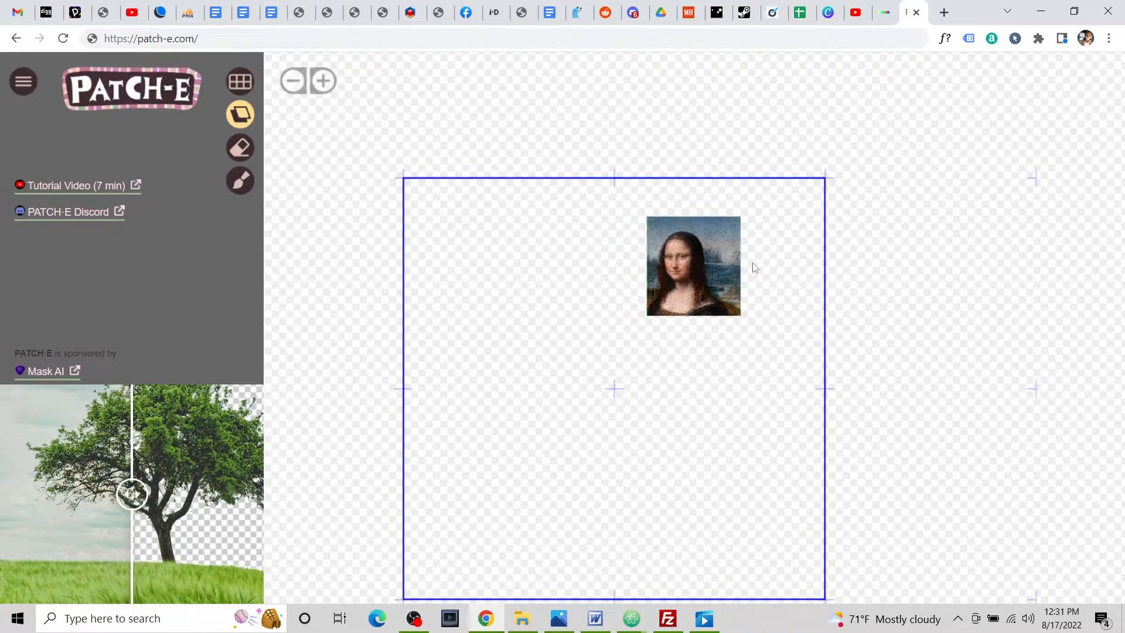
{"action": "left_click_drag", "start_coordinate": [742, 259], "coordinate": [719, 260]}
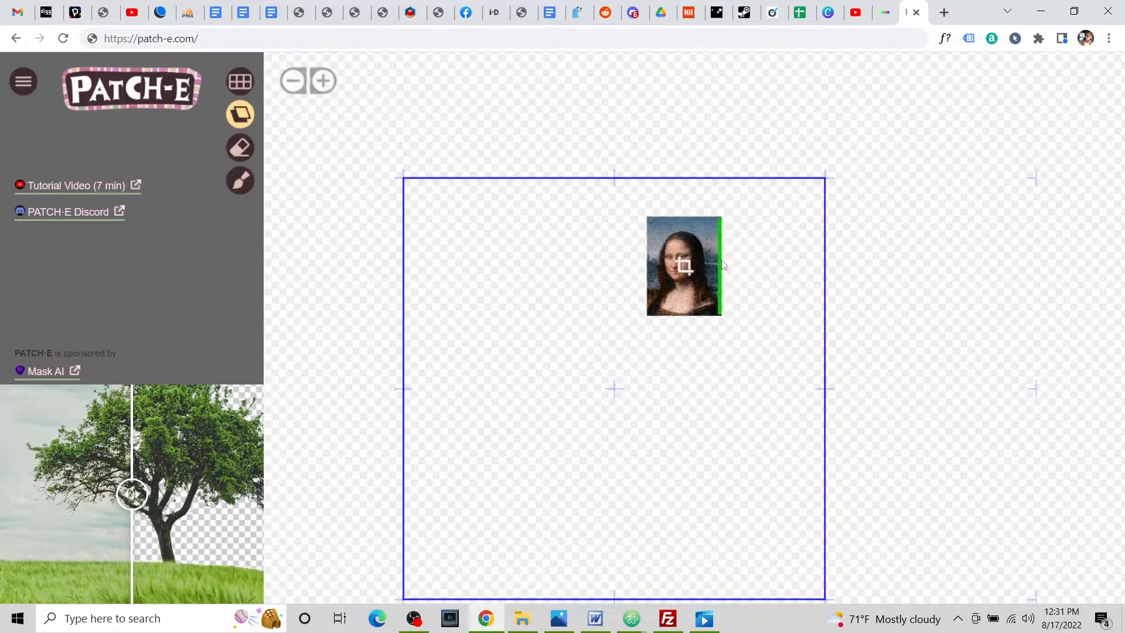
Step: Erase the background and shoulders around the Mona Lisa's head with a reduced eraser size, keeping the face, hair and neck
{"action": "scroll", "coordinate": [708, 258], "scroll_direction": "up", "scroll_amount": 2}
{"action": "scroll", "coordinate": [708, 258], "scroll_direction": "up", "scroll_amount": 3}
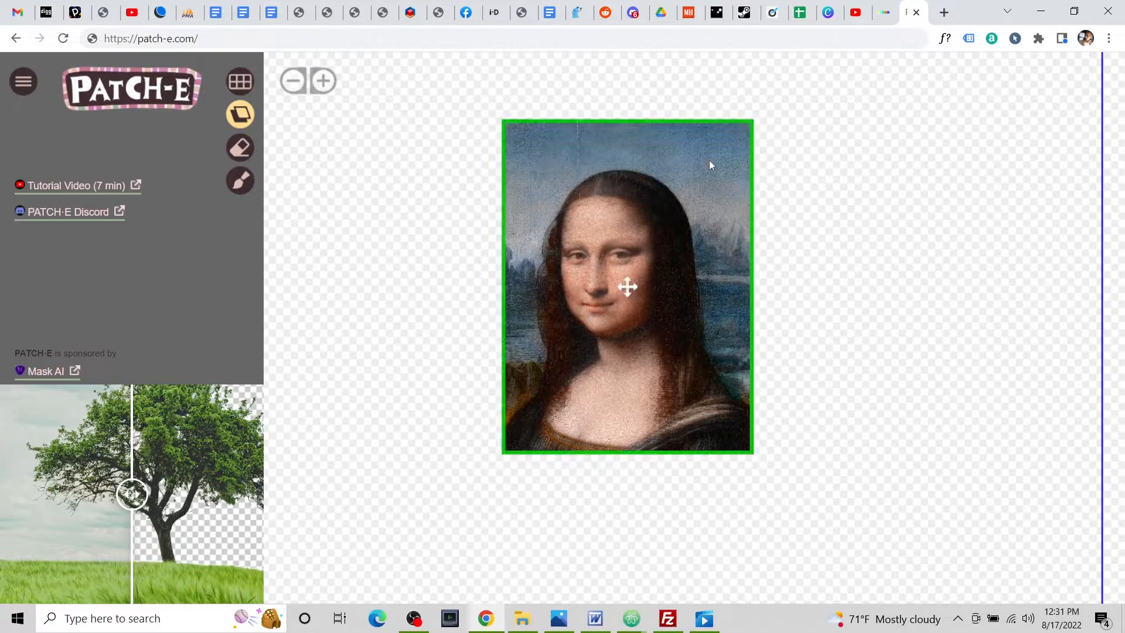
{"action": "left_click", "coordinate": [241, 148]}
{"action": "mouse_move", "coordinate": [240, 290]}
{"action": "left_mouse_down"}
{"action": "mouse_move", "coordinate": [247, 272]}
{"action": "mouse_move", "coordinate": [245, 286]}
{"action": "left_mouse_up"}
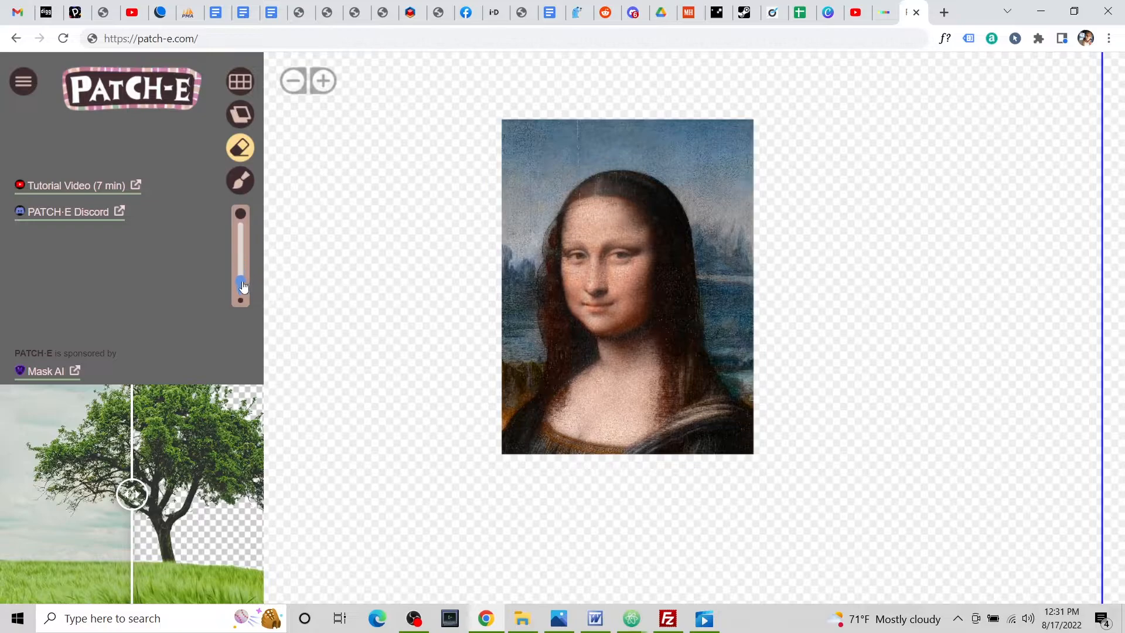
{"action": "mouse_move", "coordinate": [556, 151]}
{"action": "left_mouse_down"}
{"action": "mouse_move", "coordinate": [595, 141]}
{"action": "mouse_move", "coordinate": [524, 206]}
{"action": "mouse_move", "coordinate": [509, 260]}
{"action": "left_mouse_up"}
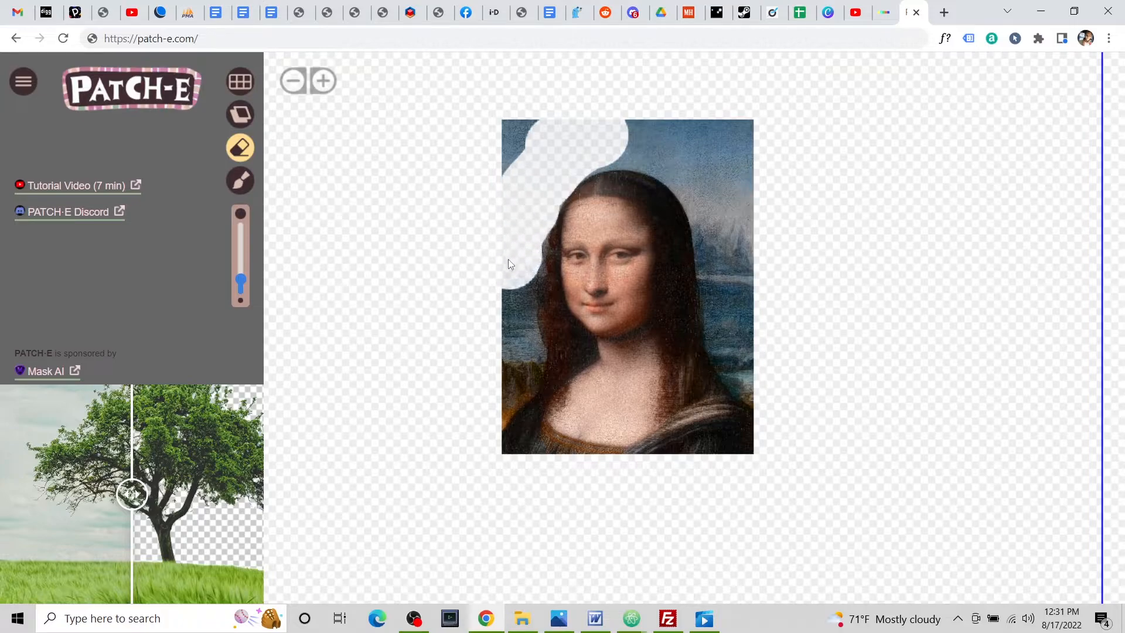
{"action": "mouse_move", "coordinate": [502, 382]}
{"action": "left_mouse_down"}
{"action": "mouse_move", "coordinate": [502, 431]}
{"action": "mouse_move", "coordinate": [530, 461]}
{"action": "mouse_move", "coordinate": [603, 479]}
{"action": "mouse_move", "coordinate": [671, 462]}
{"action": "left_mouse_up"}
{"action": "mouse_move", "coordinate": [711, 432]}
{"action": "left_mouse_down"}
{"action": "mouse_move", "coordinate": [719, 460]}
{"action": "mouse_move", "coordinate": [743, 327]}
{"action": "mouse_move", "coordinate": [740, 352]}
{"action": "mouse_move", "coordinate": [720, 210]}
{"action": "mouse_move", "coordinate": [703, 188]}
{"action": "mouse_move", "coordinate": [664, 153]}
{"action": "mouse_move", "coordinate": [622, 165]}
{"action": "mouse_move", "coordinate": [599, 147]}
{"action": "mouse_move", "coordinate": [499, 168]}
{"action": "mouse_move", "coordinate": [585, 117]}
{"action": "mouse_move", "coordinate": [736, 132]}
{"action": "left_mouse_up"}
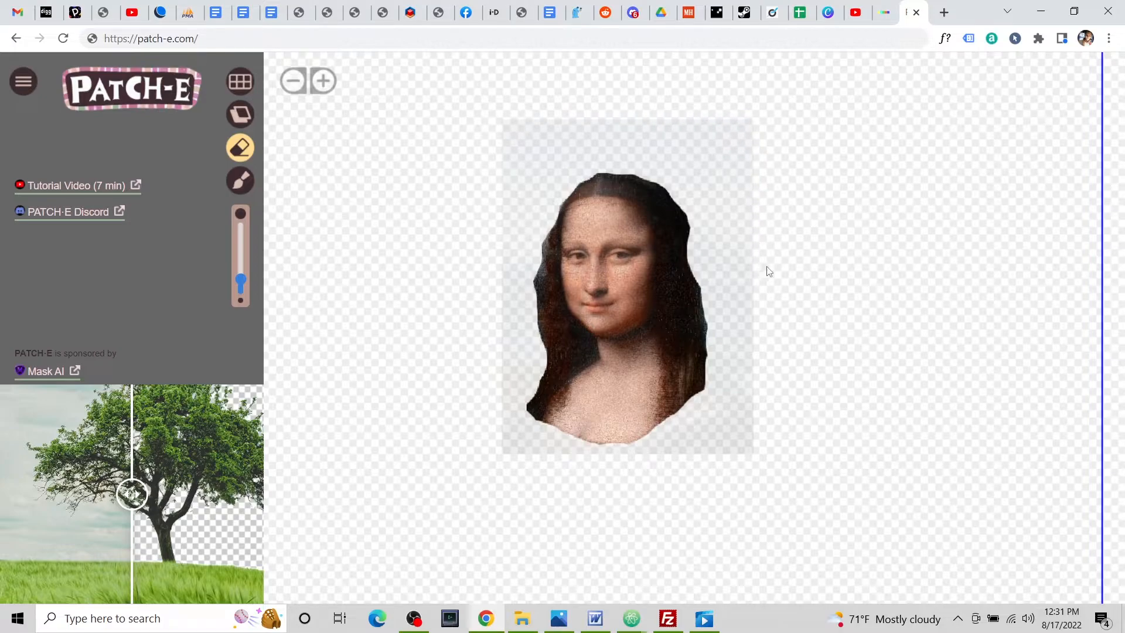
Step: Move the cut-out head slightly lower within the blue frame, then deselect it
{"action": "scroll", "coordinate": [814, 293], "scroll_direction": "down", "scroll_amount": 3}
{"action": "scroll", "coordinate": [728, 332], "scroll_direction": "down", "scroll_amount": 2}
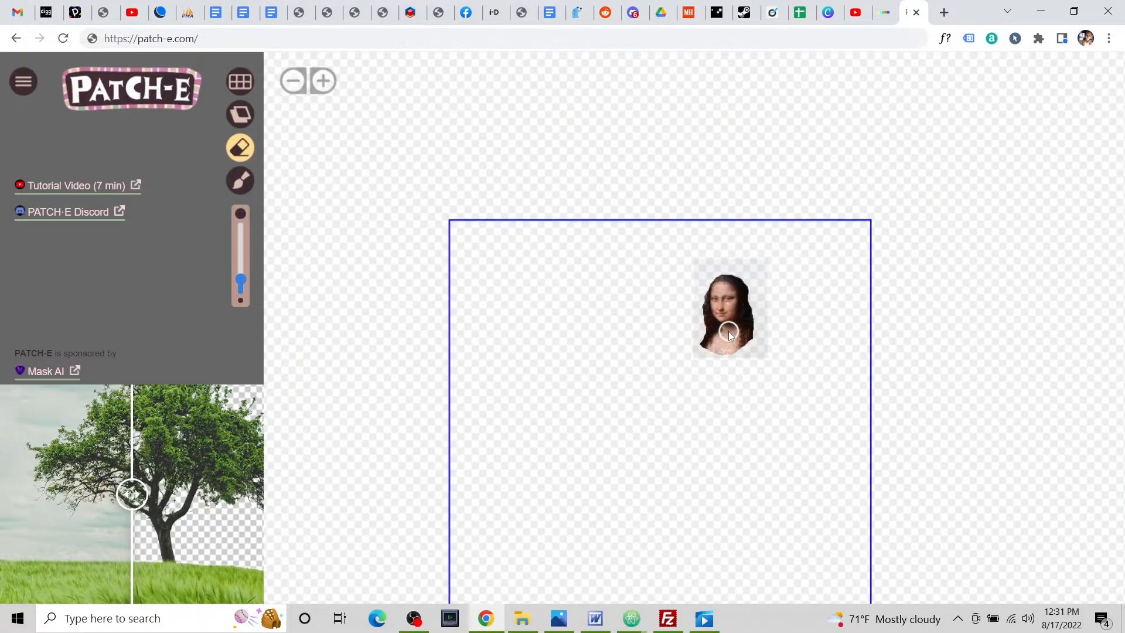
{"action": "left_click_drag", "start_coordinate": [956, 384], "coordinate": [939, 276]}
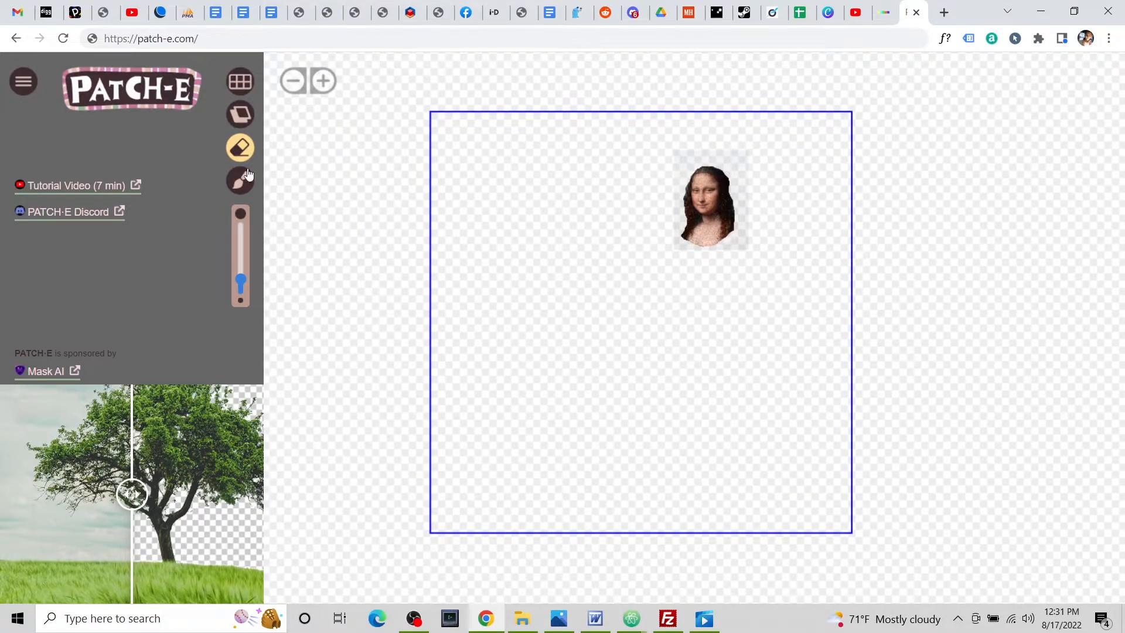
{"action": "left_click", "coordinate": [240, 114]}
{"action": "left_click_drag", "start_coordinate": [723, 239], "coordinate": [719, 252]}
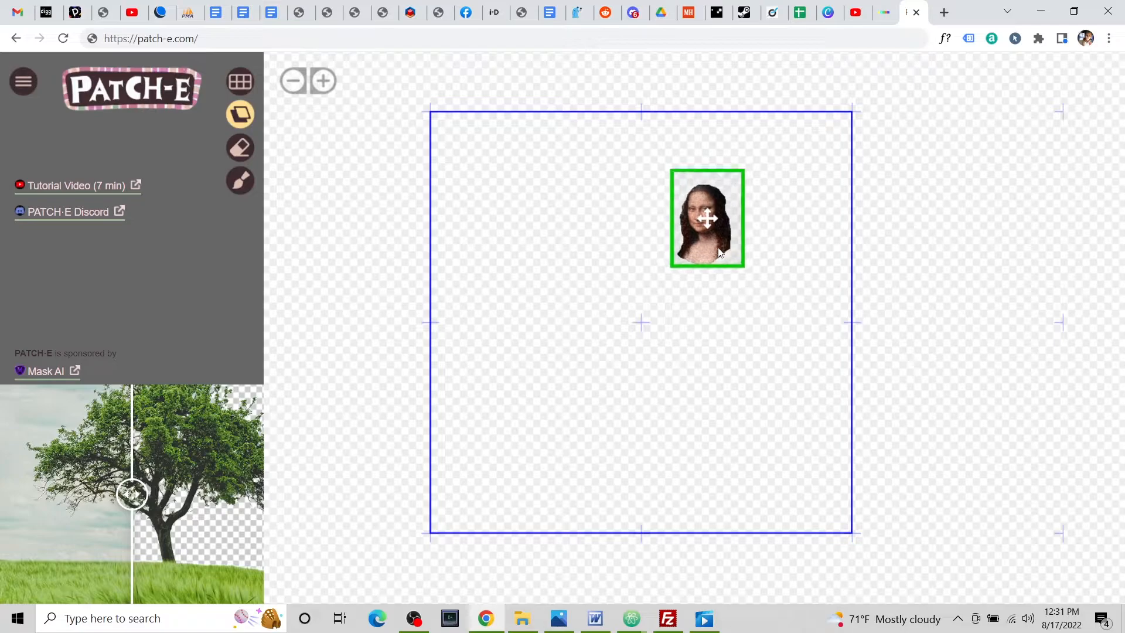
{"action": "left_click", "coordinate": [817, 242]}
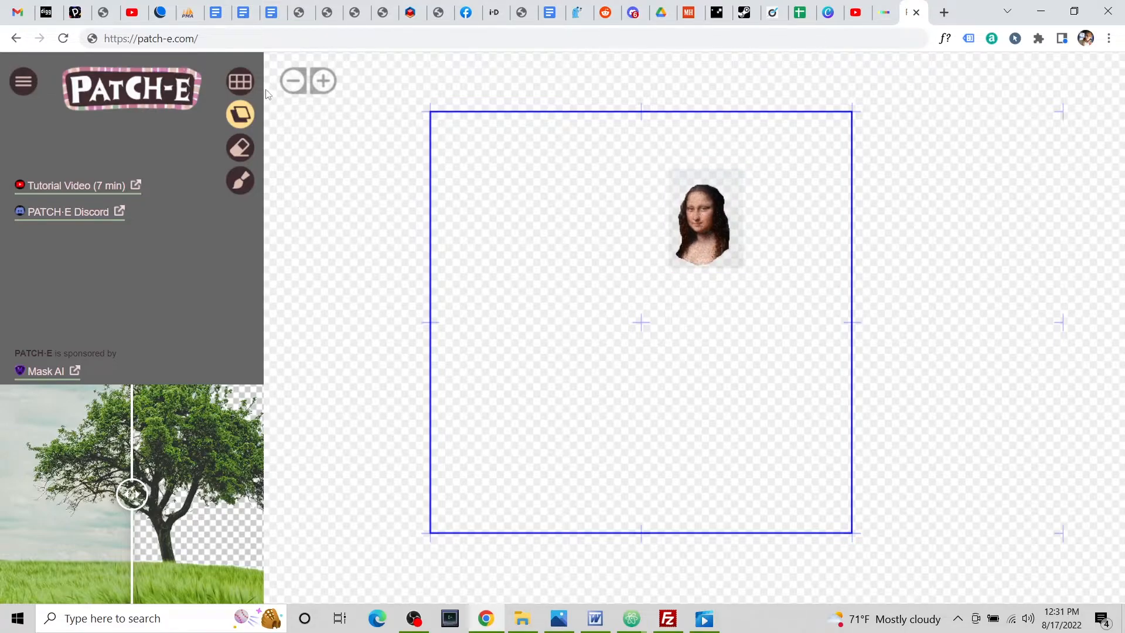
Step: Download the composition frame containing the cut-out head as a PNG image
{"action": "left_click", "coordinate": [246, 85]}
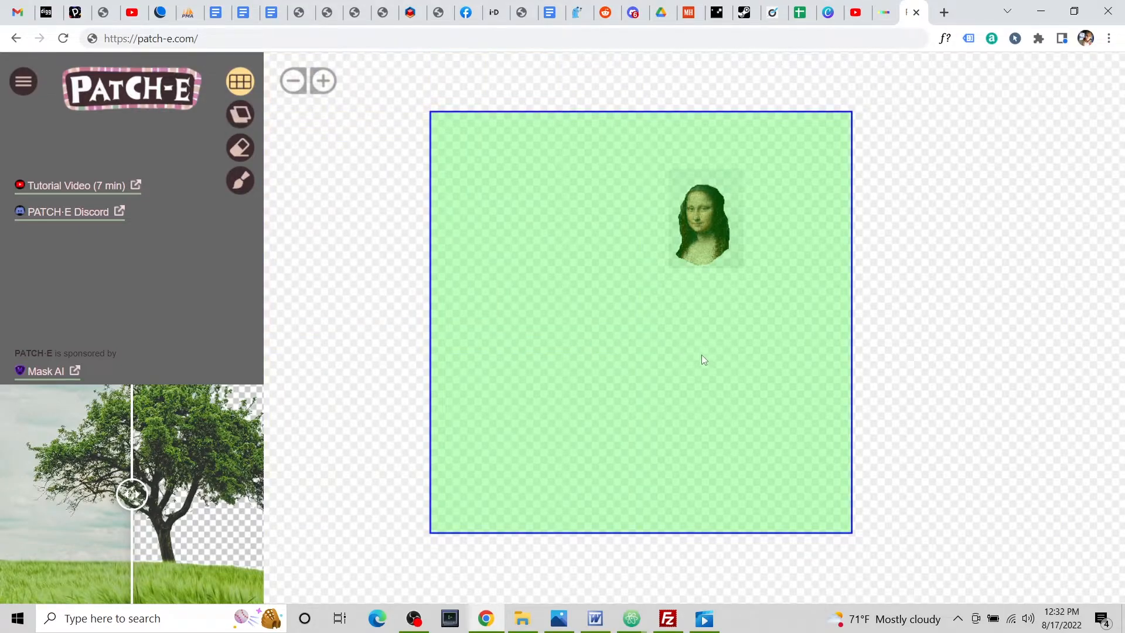
{"action": "right_click", "coordinate": [701, 354]}
{"action": "left_click", "coordinate": [759, 376]}
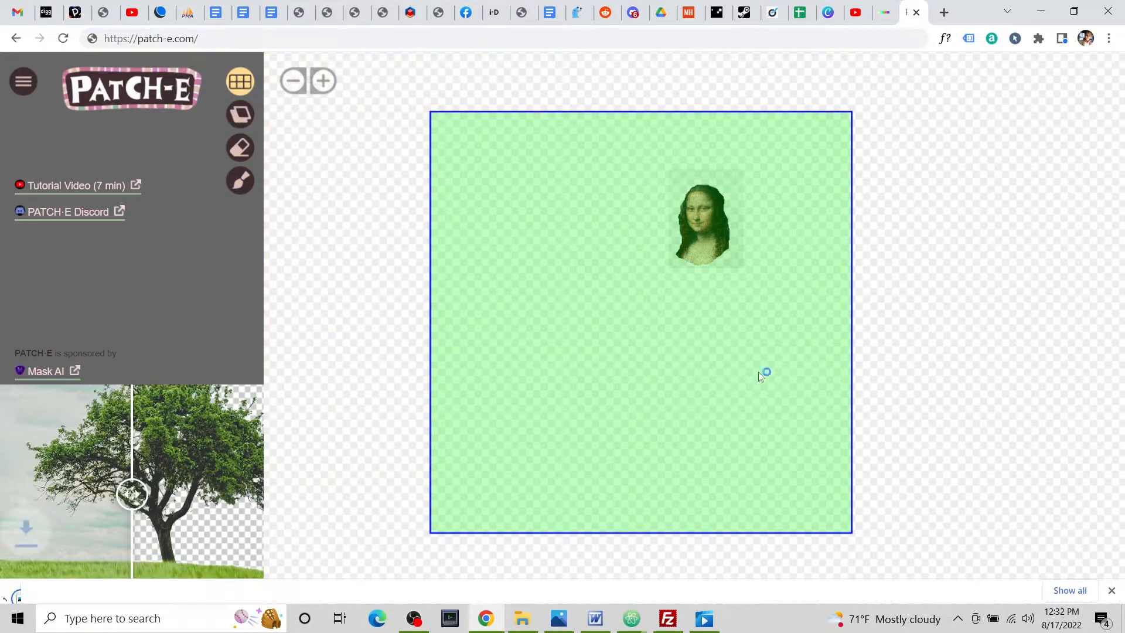
Step: Switch to DALL·E and upload patche-partial_2022-08-17T16_32_04.png as the image to edit
{"action": "left_click", "coordinate": [915, 12]}
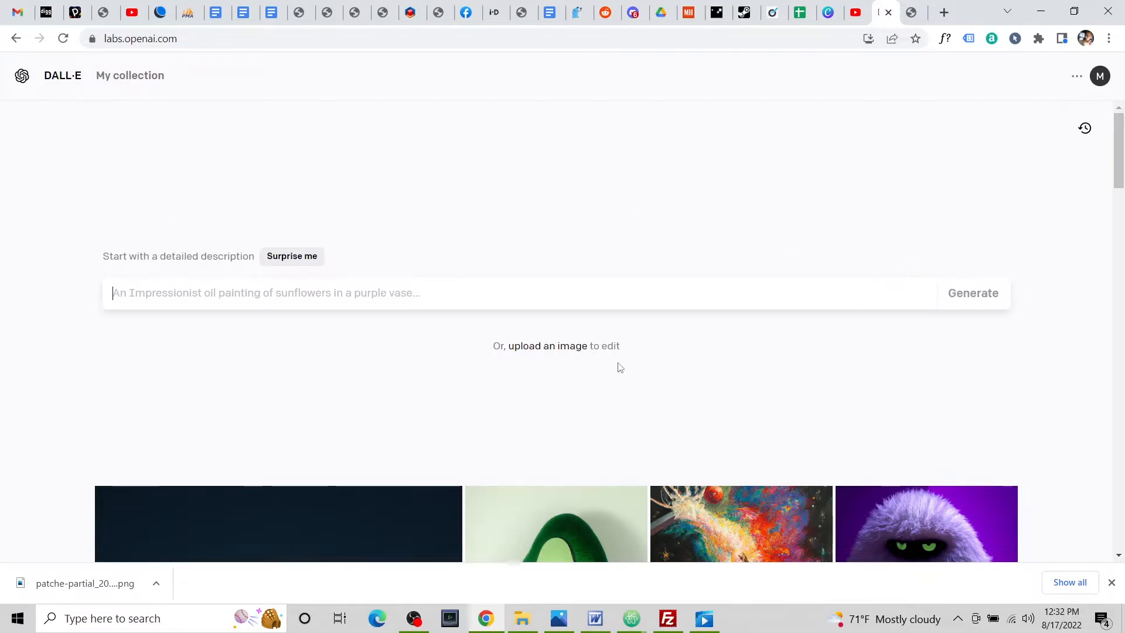
{"action": "left_click", "coordinate": [569, 347]}
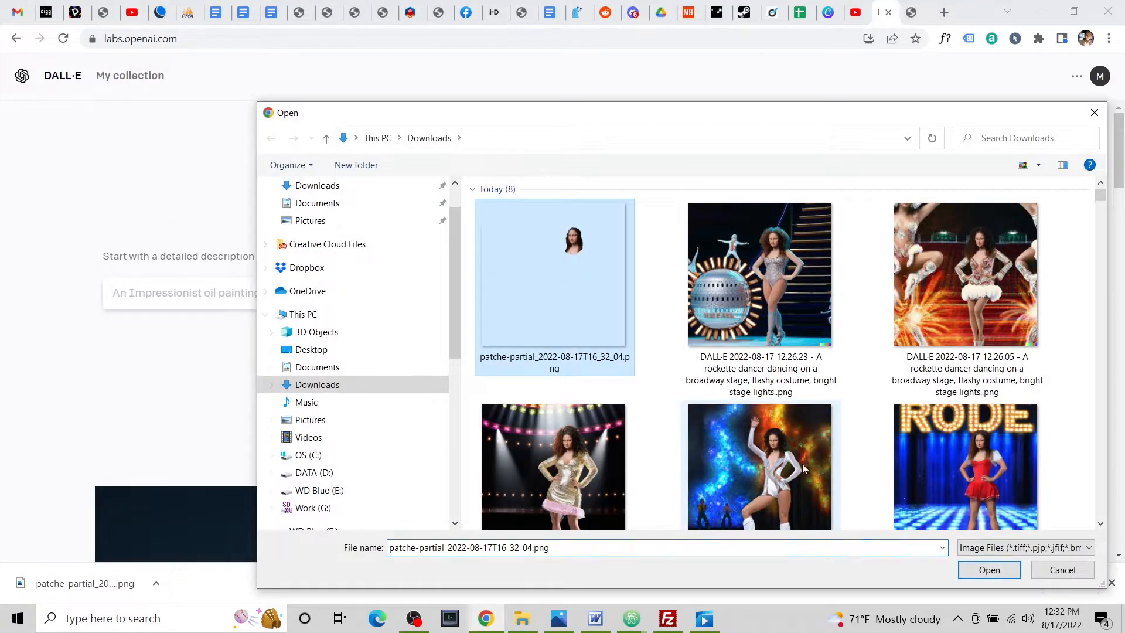
{"action": "left_click", "coordinate": [988, 569]}
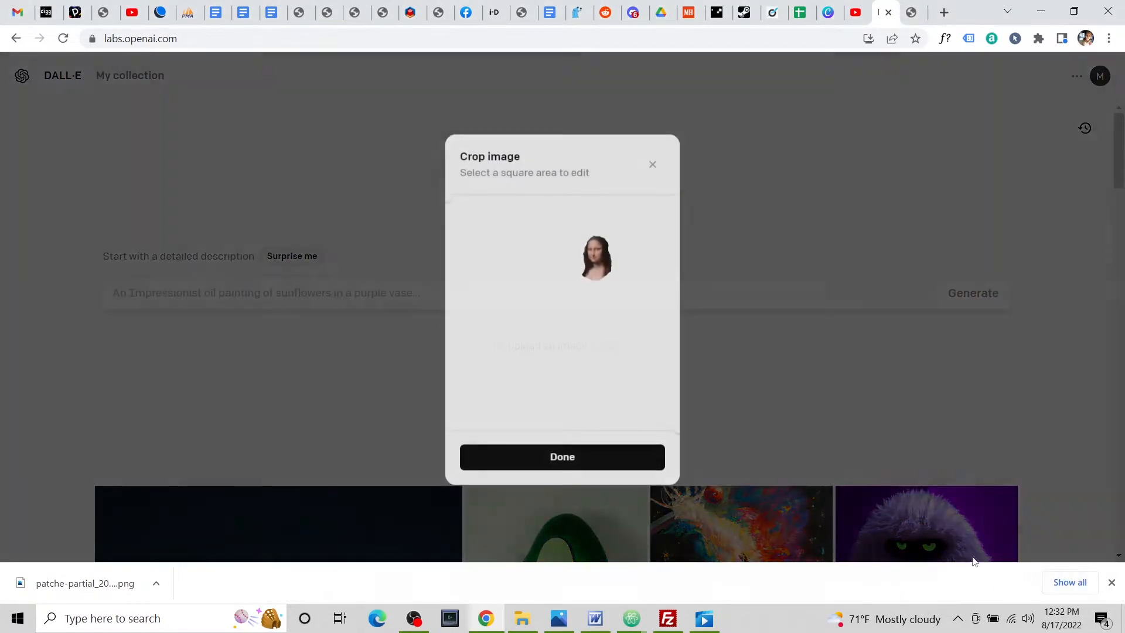
Step: Accept the full-image crop and generate edits from "A rockette dancer dancing on a broadway stage, flashy costume, bright stage lights."
{"action": "left_click", "coordinate": [630, 456]}
{"action": "left_click", "coordinate": [578, 441]}
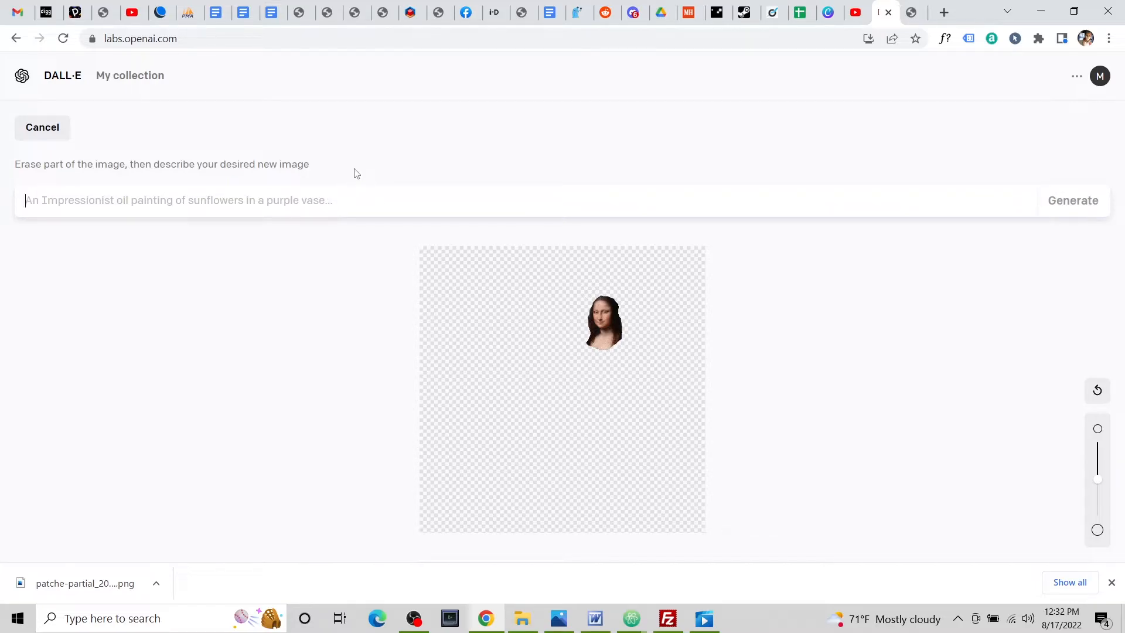
{"action": "type", "text": "A rockette dancer dancing on a broadway stage, flashy costume, bright stage lights."}
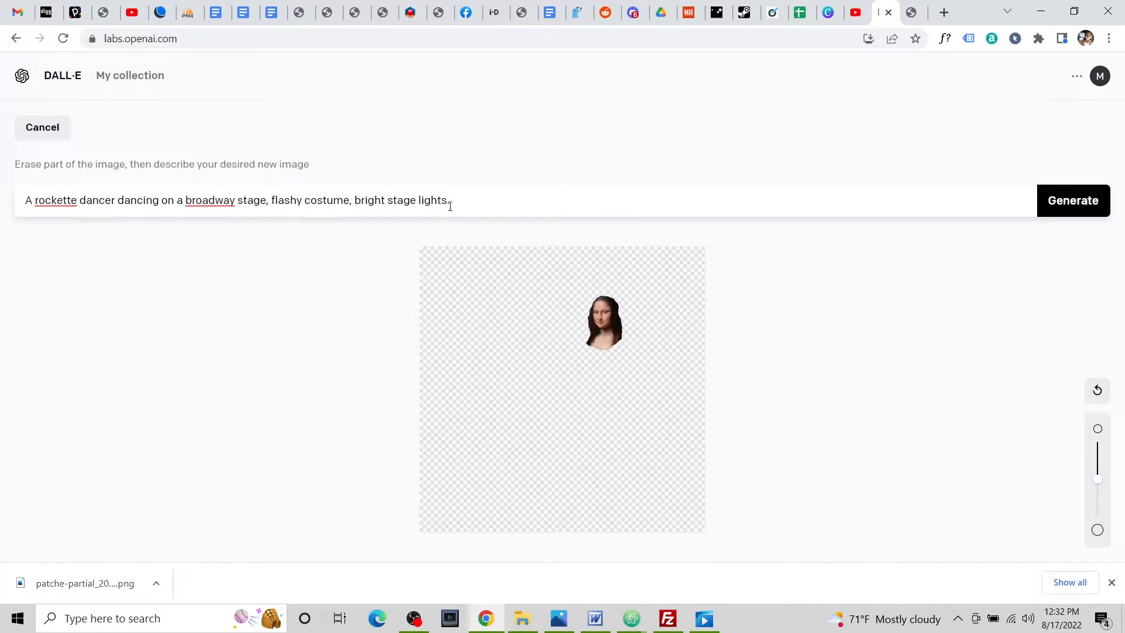
{"action": "left_click", "coordinate": [1083, 203]}
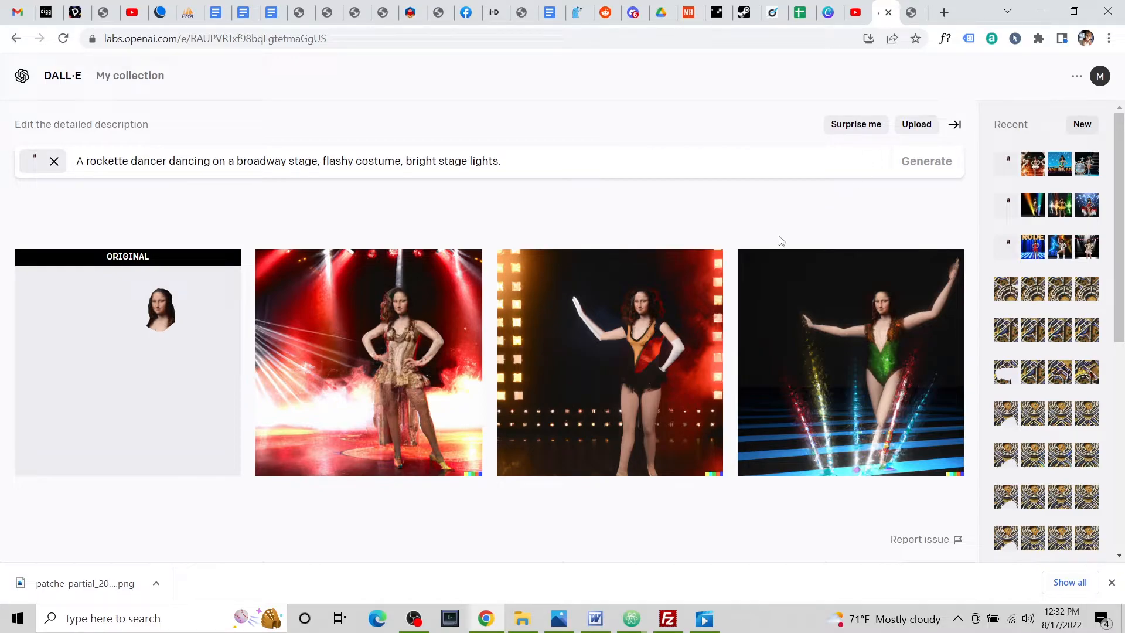
Step: Examine each of the three generated dancer images at full size and return to the results
{"action": "left_click", "coordinate": [417, 343]}
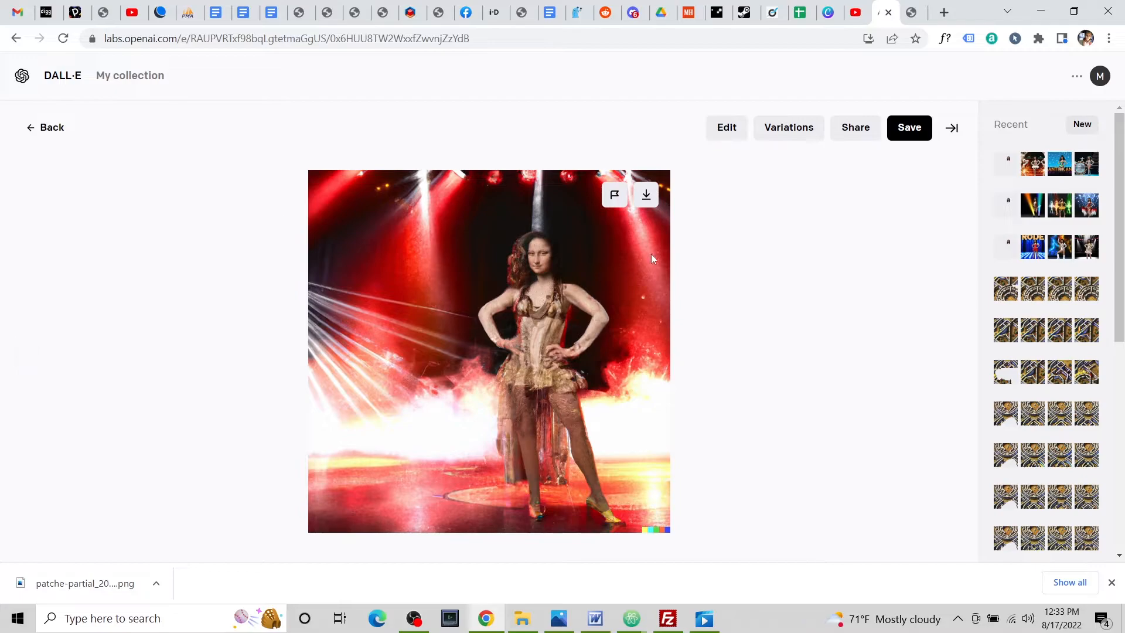
{"action": "left_click", "coordinate": [54, 125]}
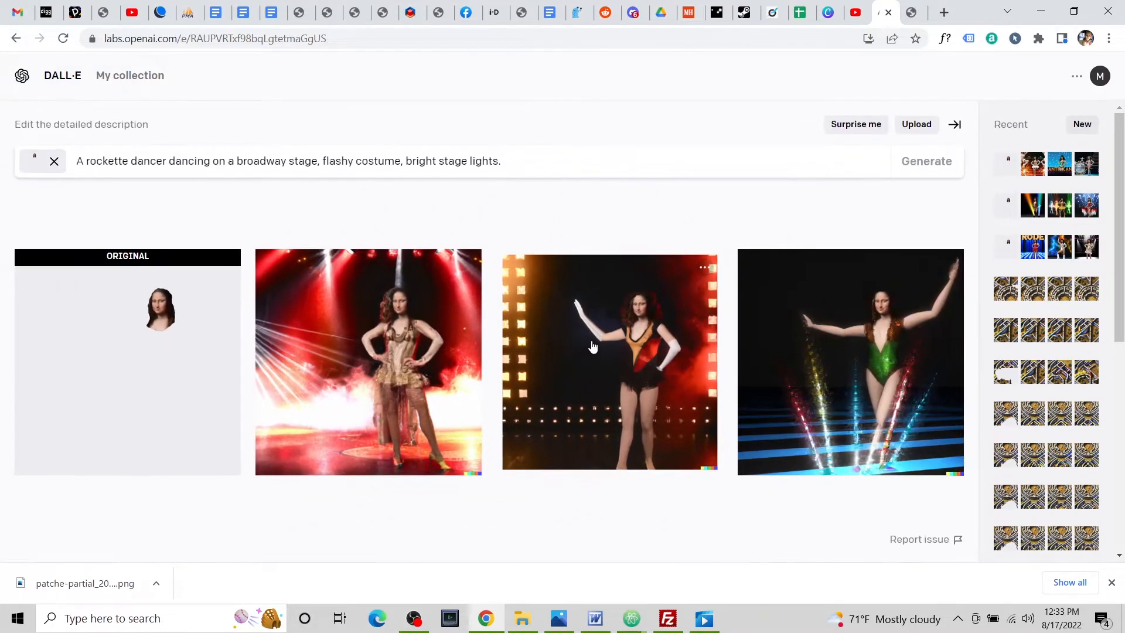
{"action": "left_click", "coordinate": [589, 345]}
{"action": "left_click", "coordinate": [62, 134]}
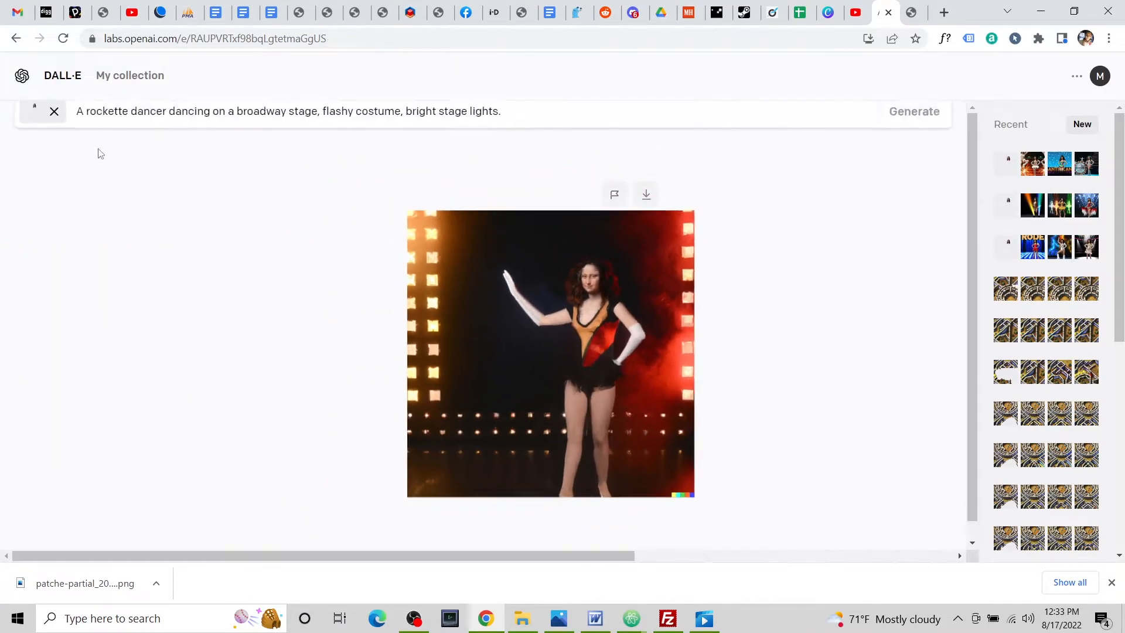
{"action": "left_click", "coordinate": [878, 395]}
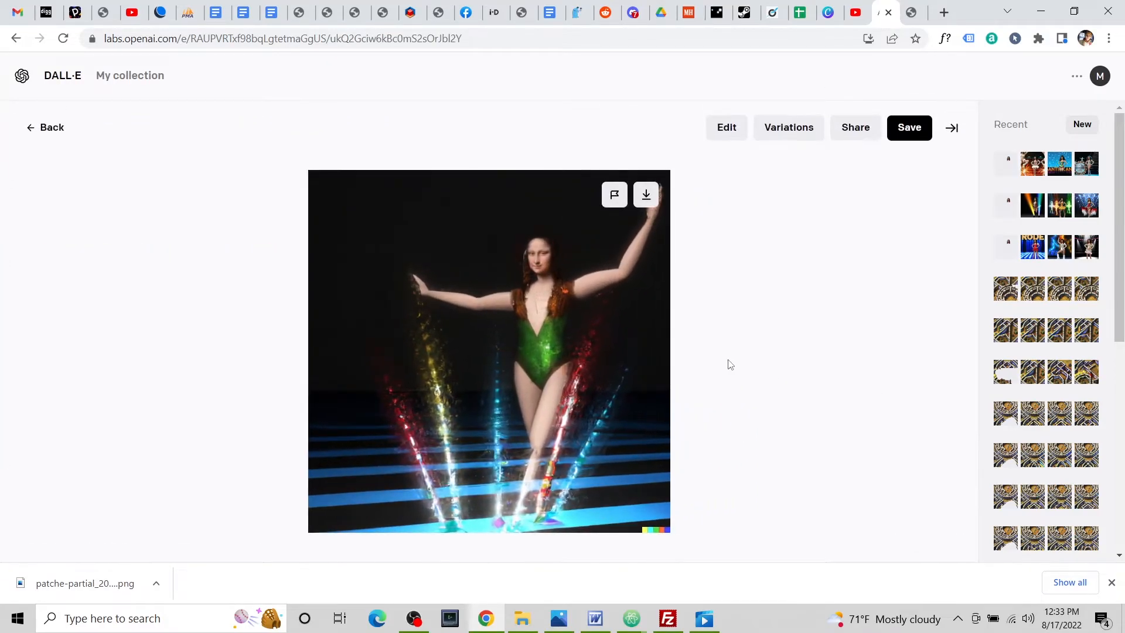
{"action": "left_click", "coordinate": [52, 127]}
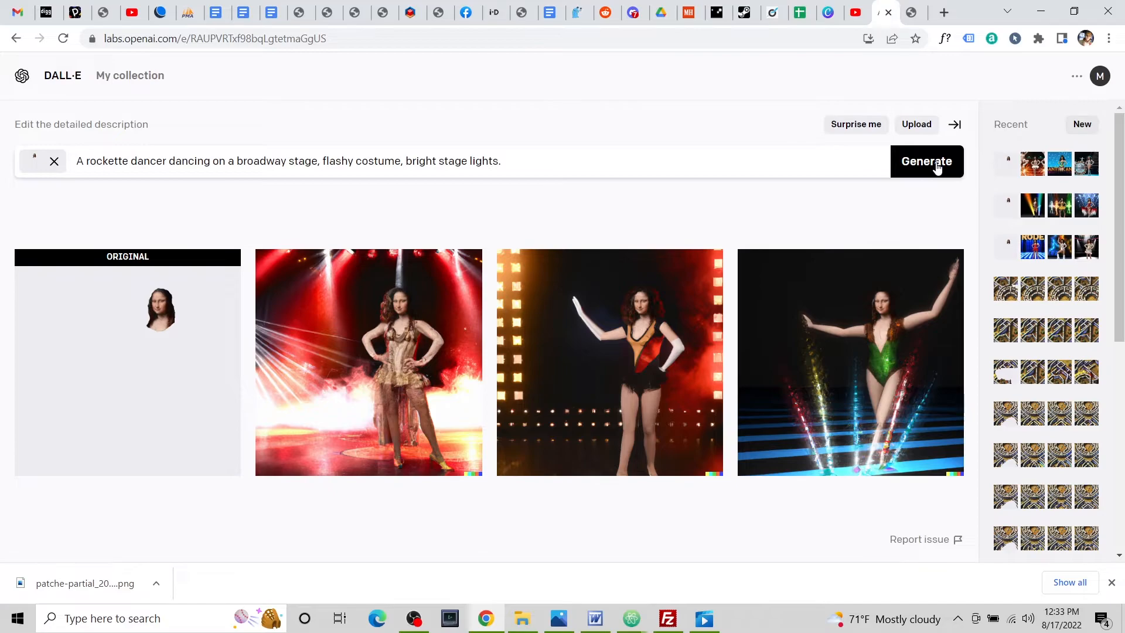
Step: Generate another batch from the same prompt and view its first two images at full size
{"action": "left_click", "coordinate": [938, 168]}
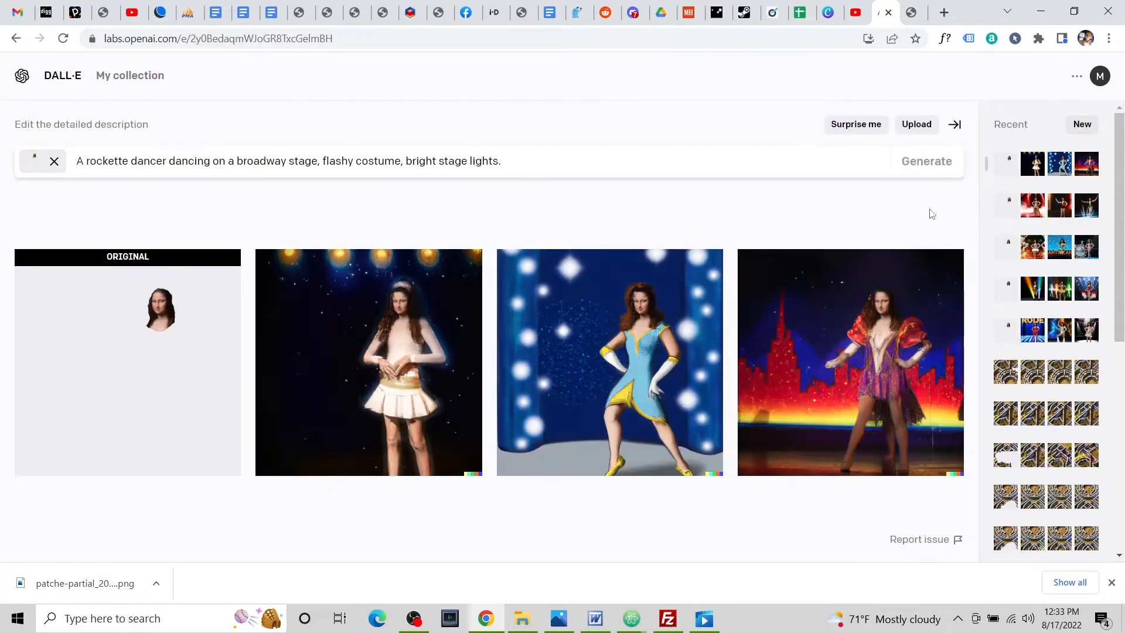
{"action": "left_click", "coordinate": [413, 350]}
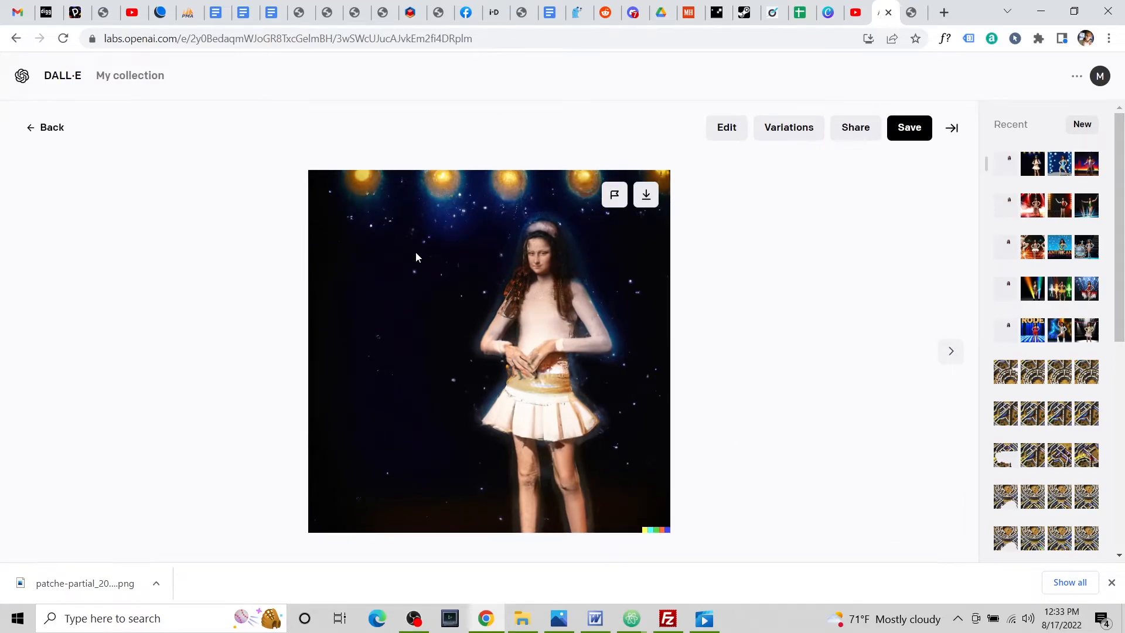
{"action": "left_click", "coordinate": [50, 127]}
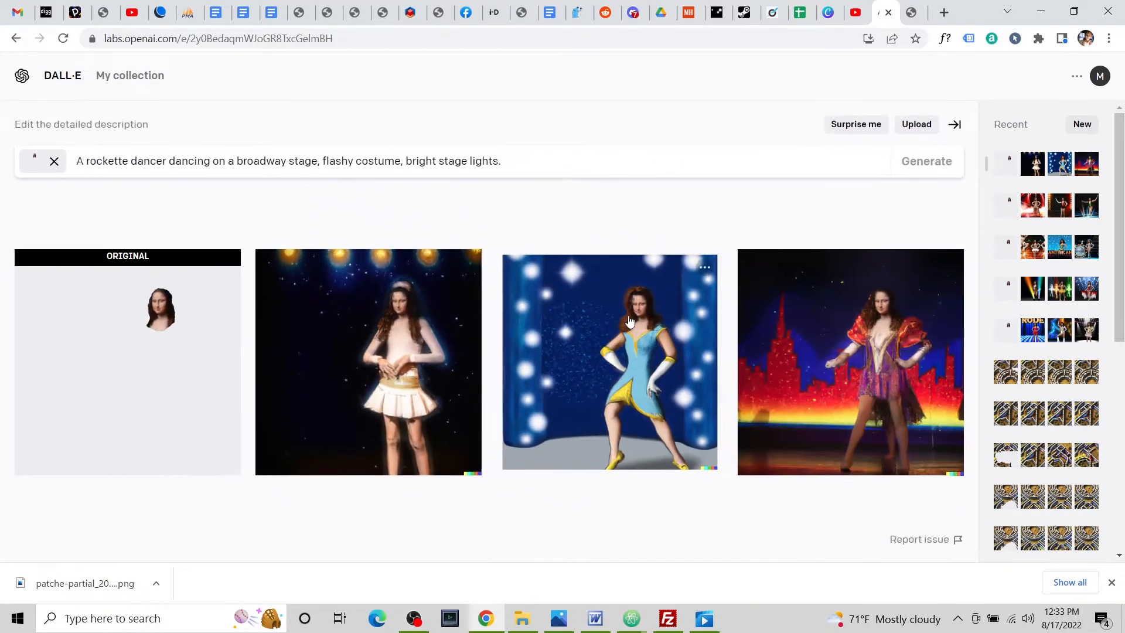
{"action": "left_click", "coordinate": [628, 321]}
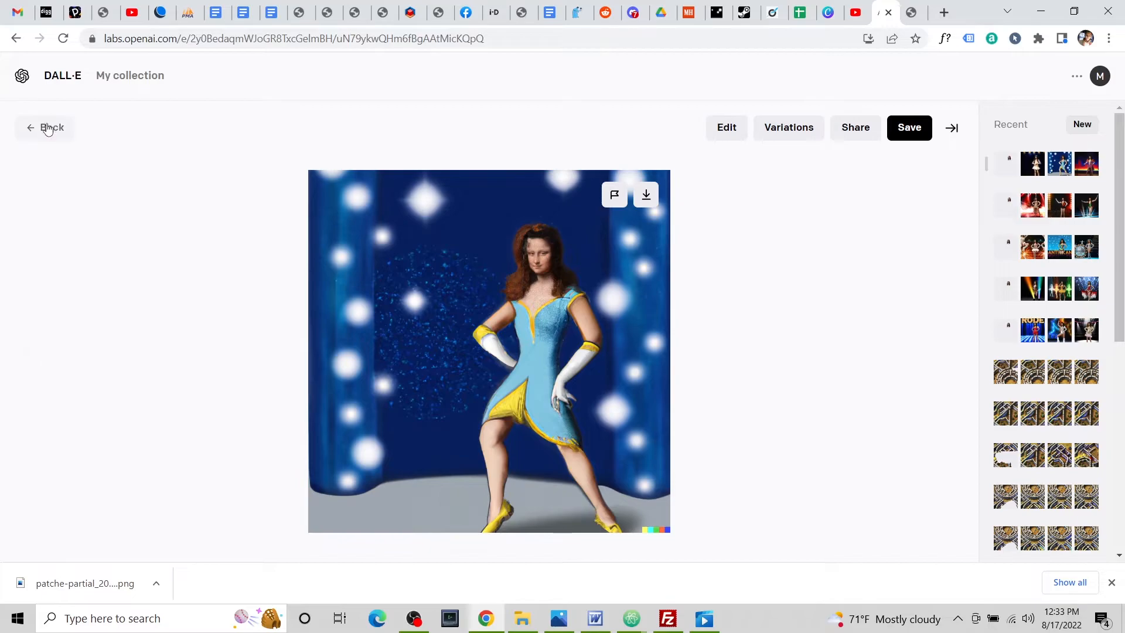
{"action": "left_click", "coordinate": [49, 129]}
Step: Open the third image, the dancer in front of a red city skyline, and download it
{"action": "left_click", "coordinate": [870, 387]}
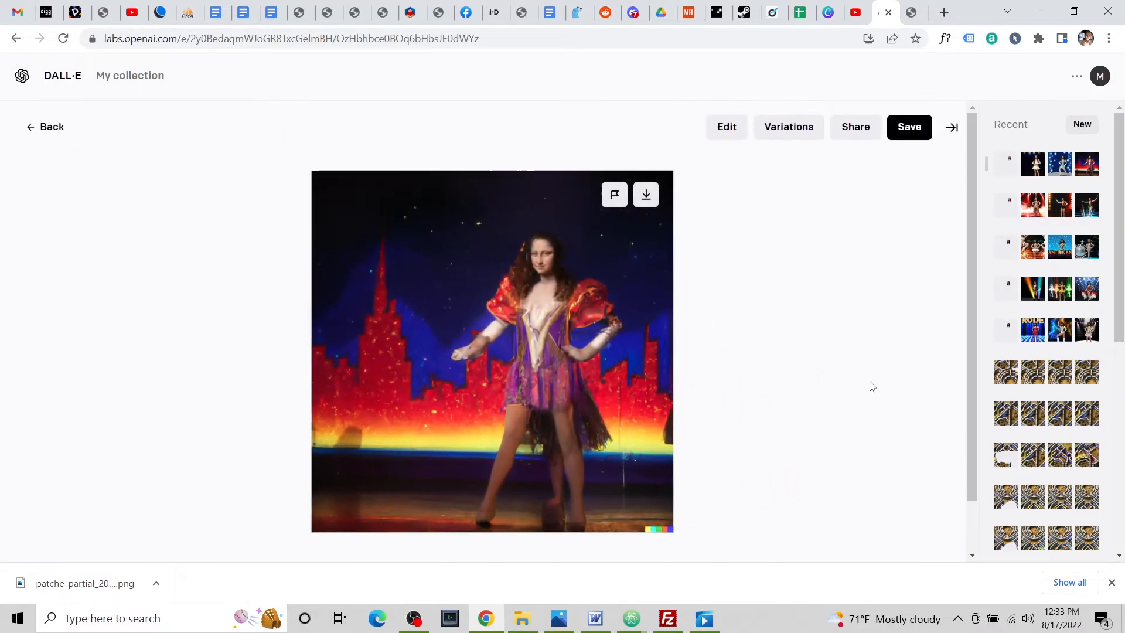
{"action": "left_click", "coordinate": [646, 195]}
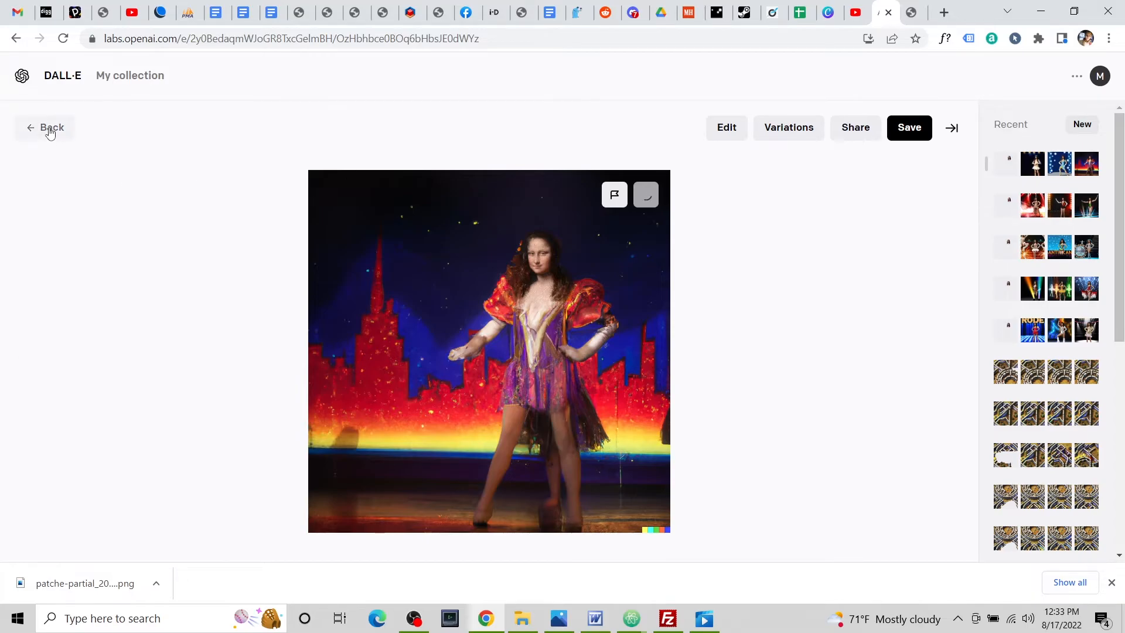